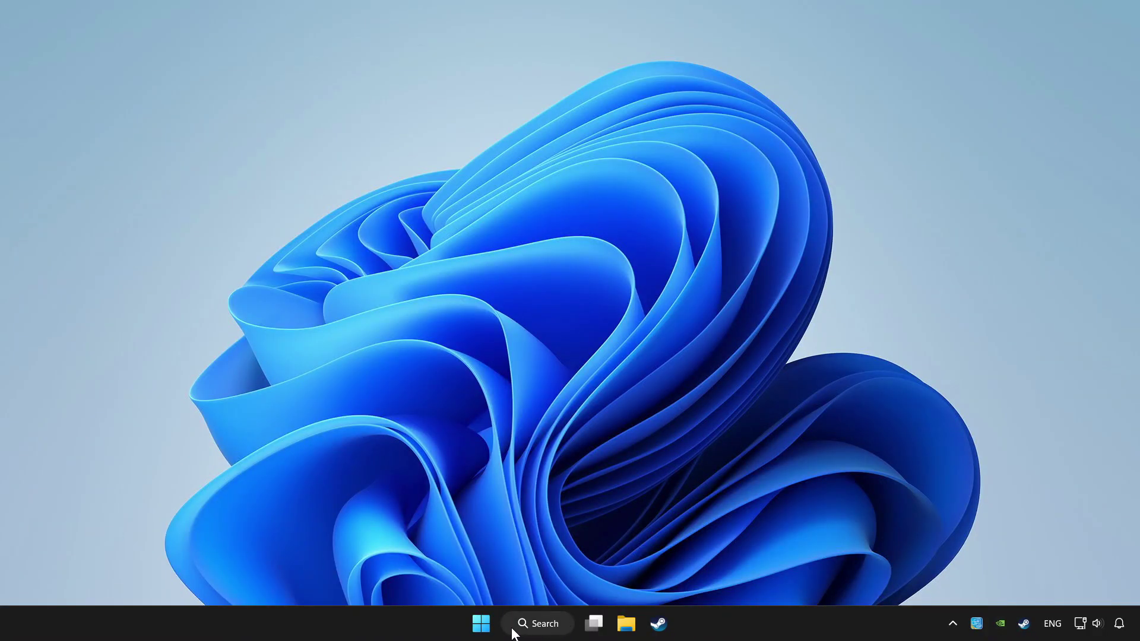
Step: Open Windows Search to look up Device Manager
{"action": "left_click", "coordinate": [560, 631]}
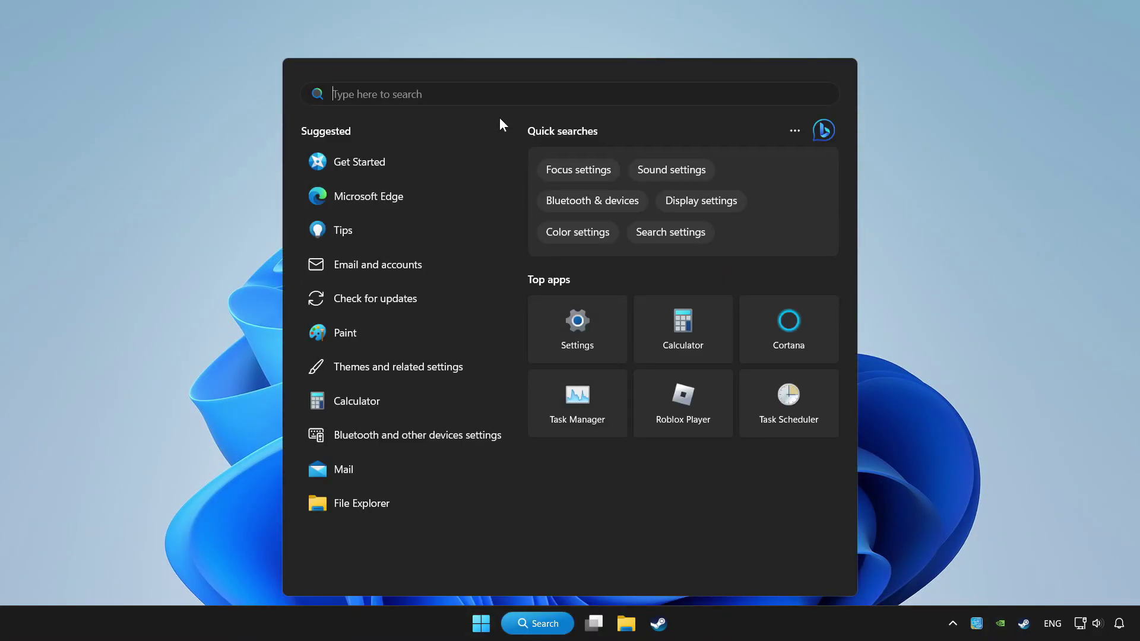
{"action": "type", "text": "devic"}
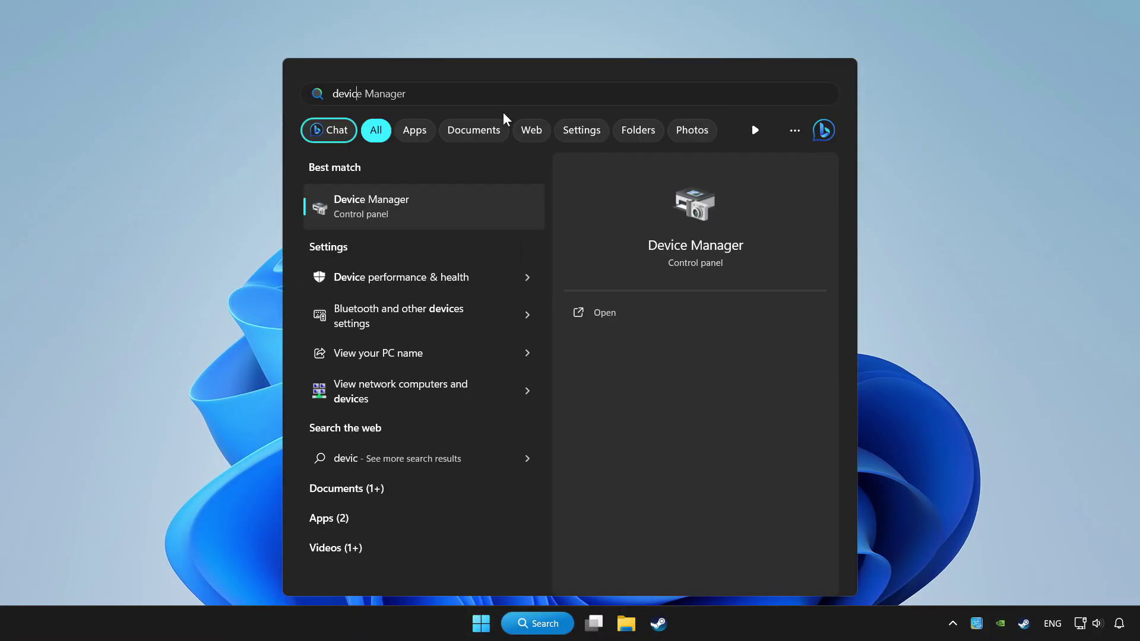
{"action": "type", "text": "e manager"}
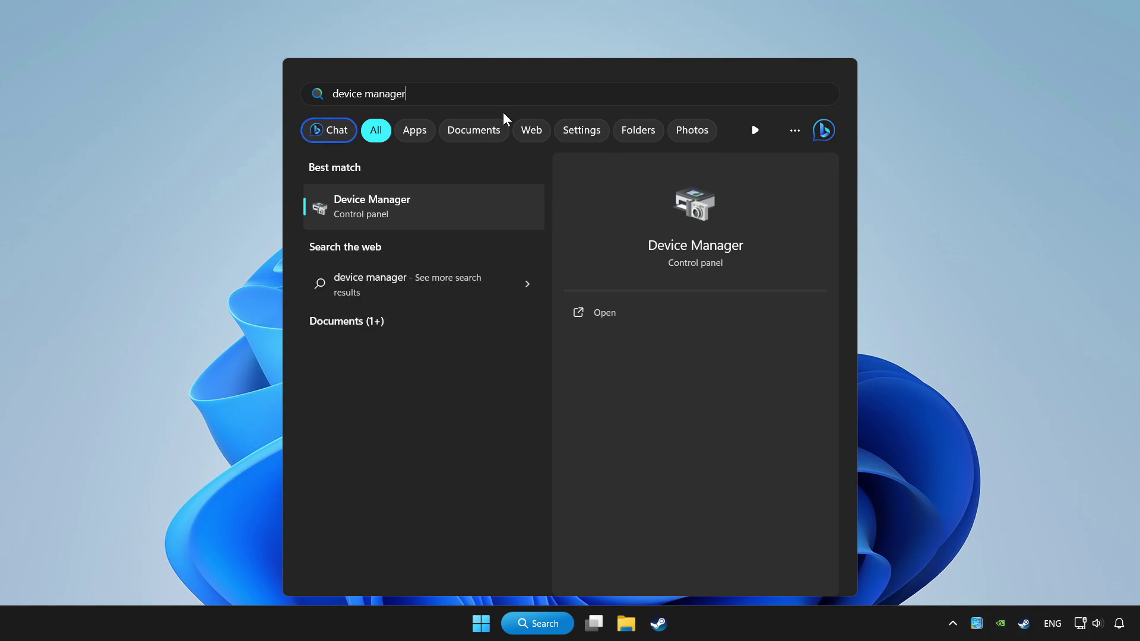
Step: Open Device Manager, centre its window, and expand Xbox 360 Peripherals
{"action": "left_click", "coordinate": [492, 208]}
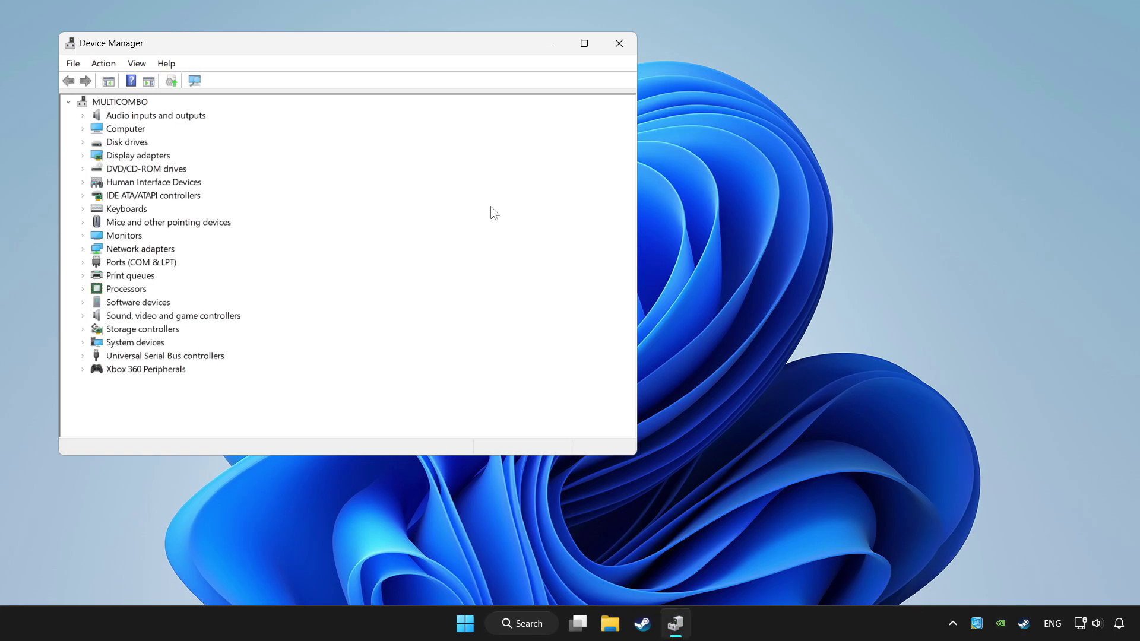
{"action": "left_click_drag", "start_coordinate": [393, 40], "coordinate": [606, 100]}
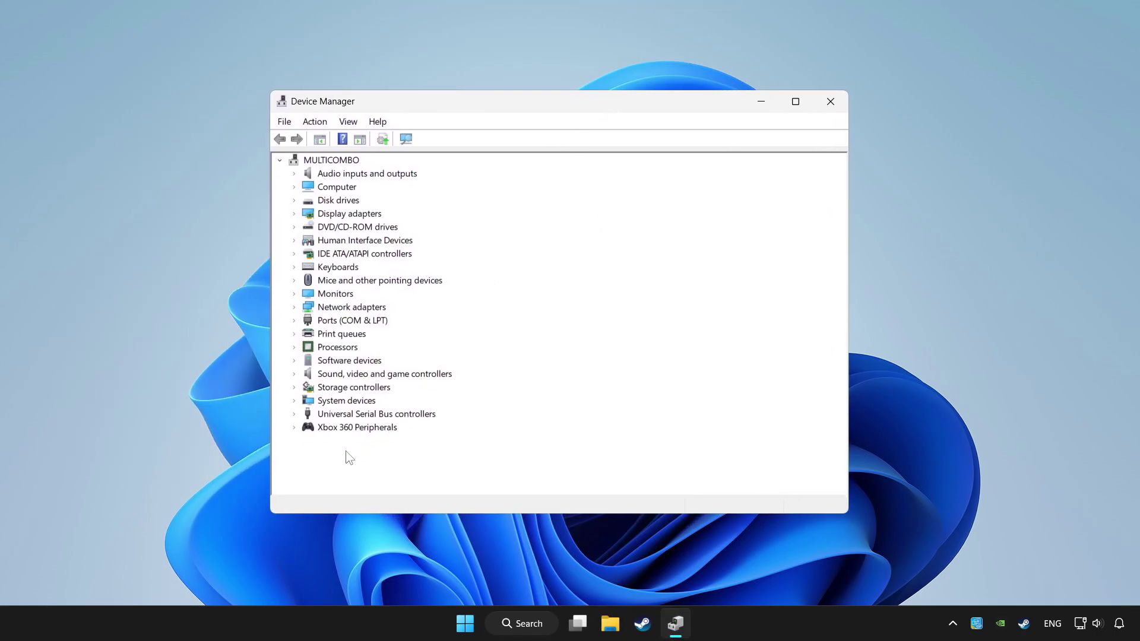
{"action": "left_click", "coordinate": [312, 428]}
{"action": "left_click", "coordinate": [295, 429]}
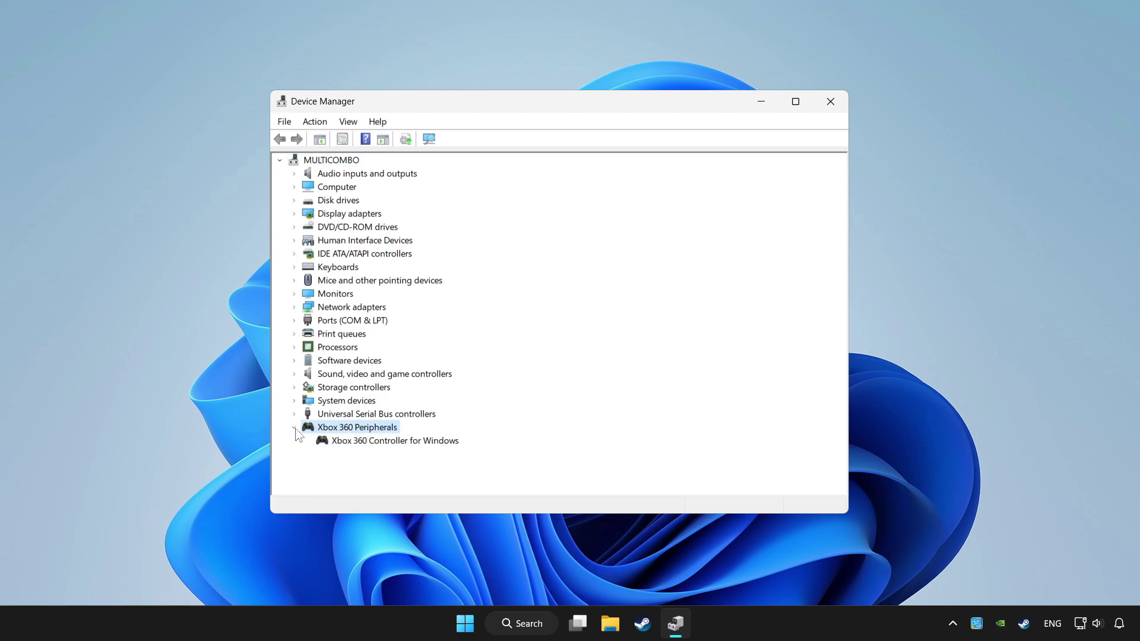
Step: Search automatically for an Xbox 360 Controller for Windows driver; the best one is already installed
{"action": "left_click", "coordinate": [344, 442]}
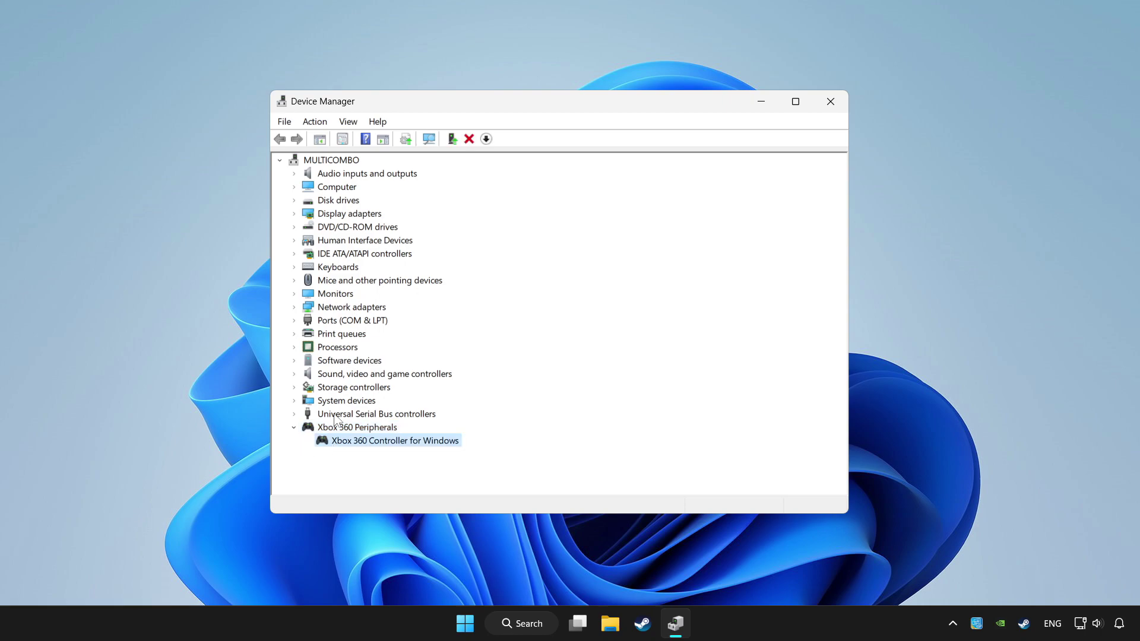
{"action": "right_click", "coordinate": [376, 443]}
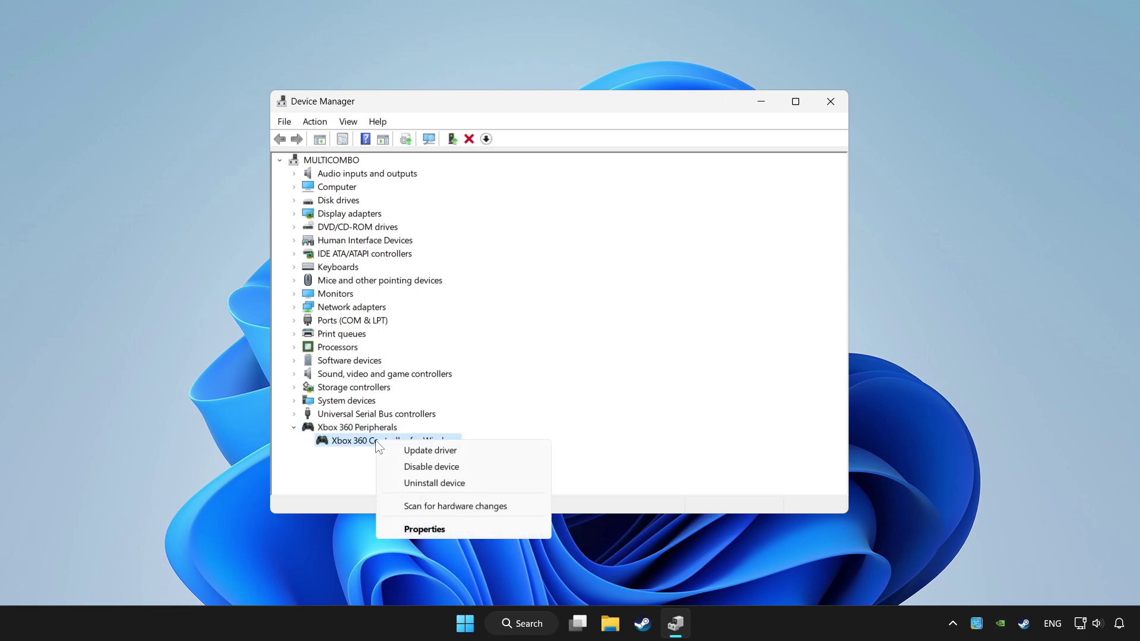
{"action": "left_click", "coordinate": [436, 451]}
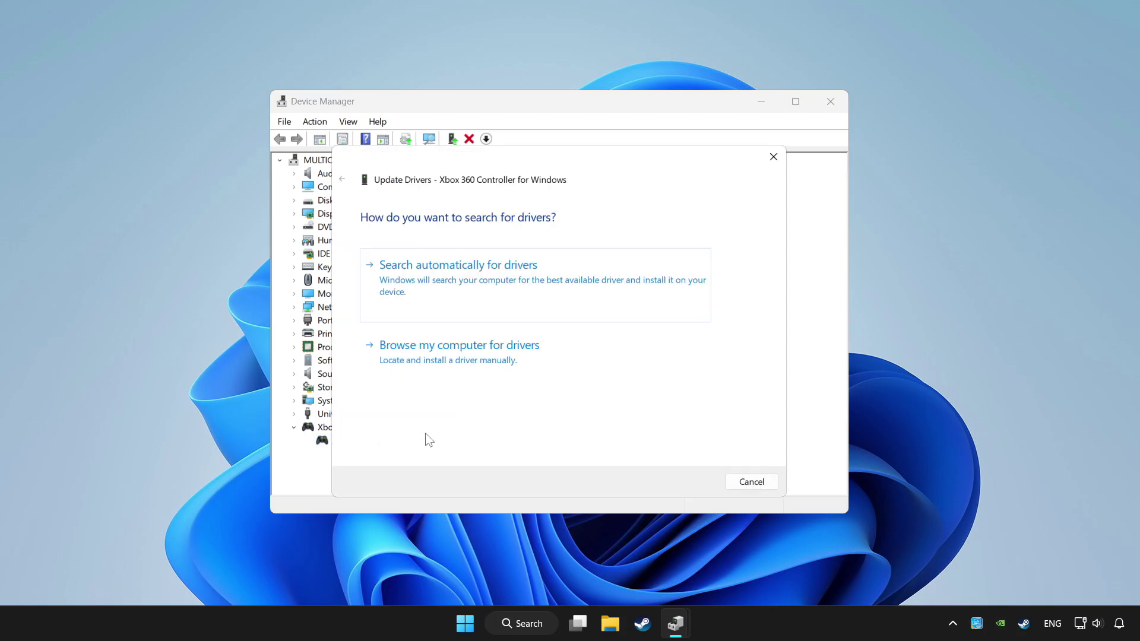
{"action": "left_click", "coordinate": [510, 283]}
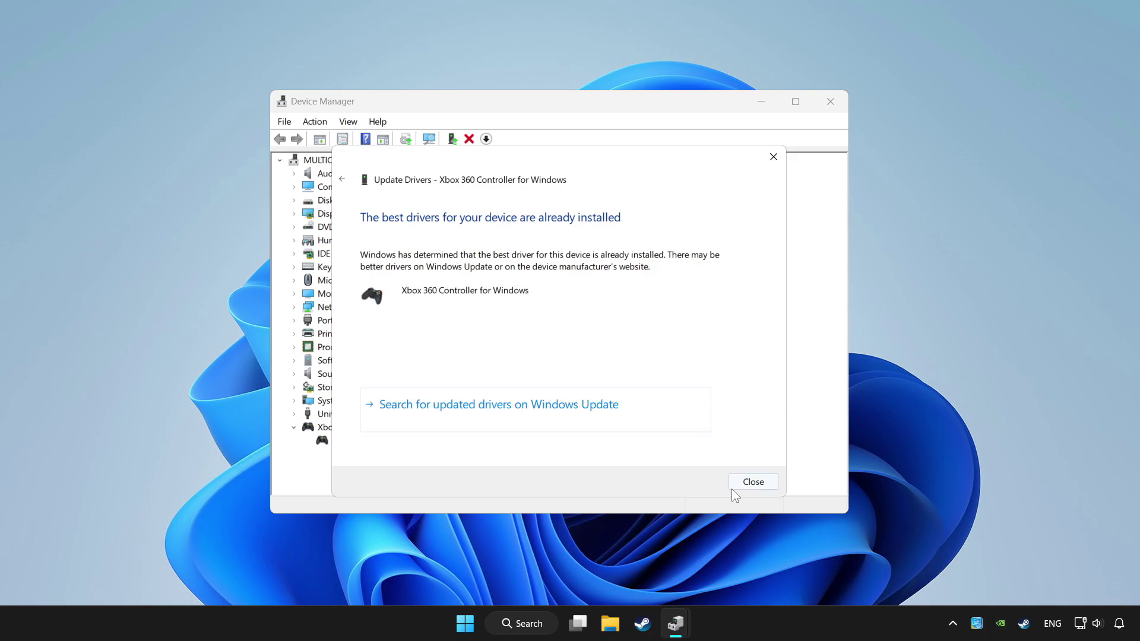
{"action": "left_click", "coordinate": [748, 482]}
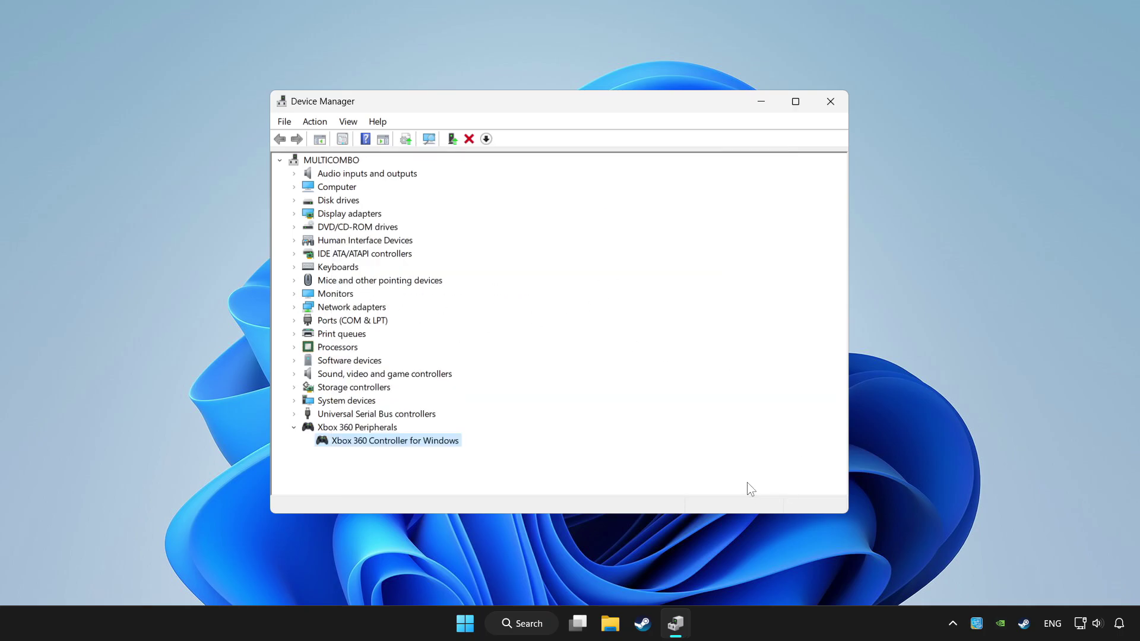
Step: Disable the Xbox 360 Controller for Windows and decline the restart prompt
{"action": "right_click", "coordinate": [388, 443]}
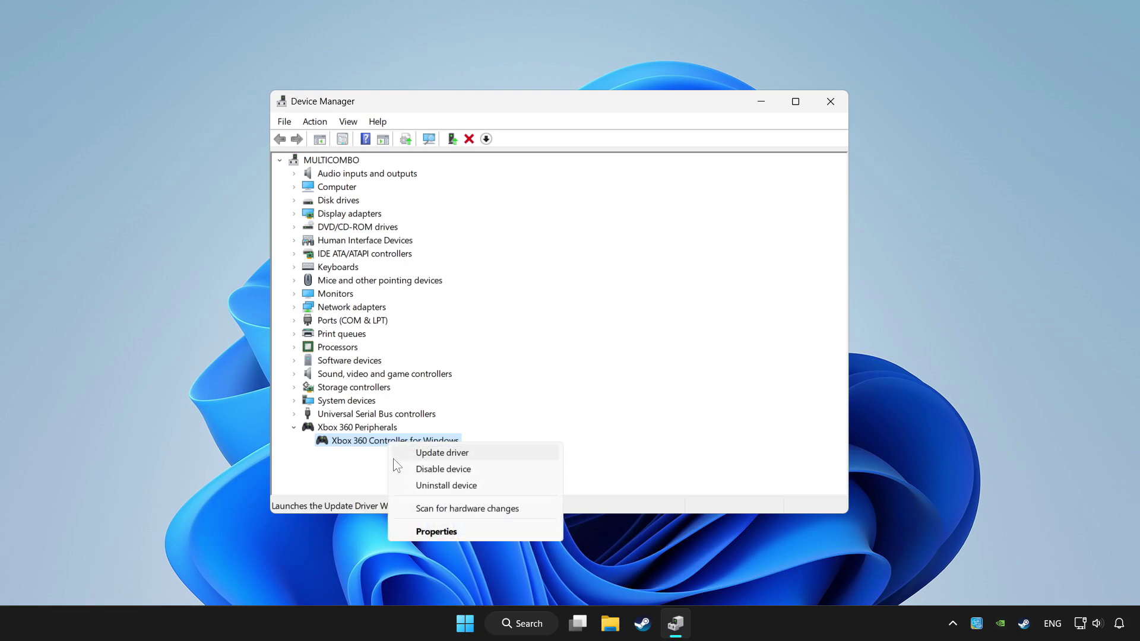
{"action": "left_click", "coordinate": [449, 470]}
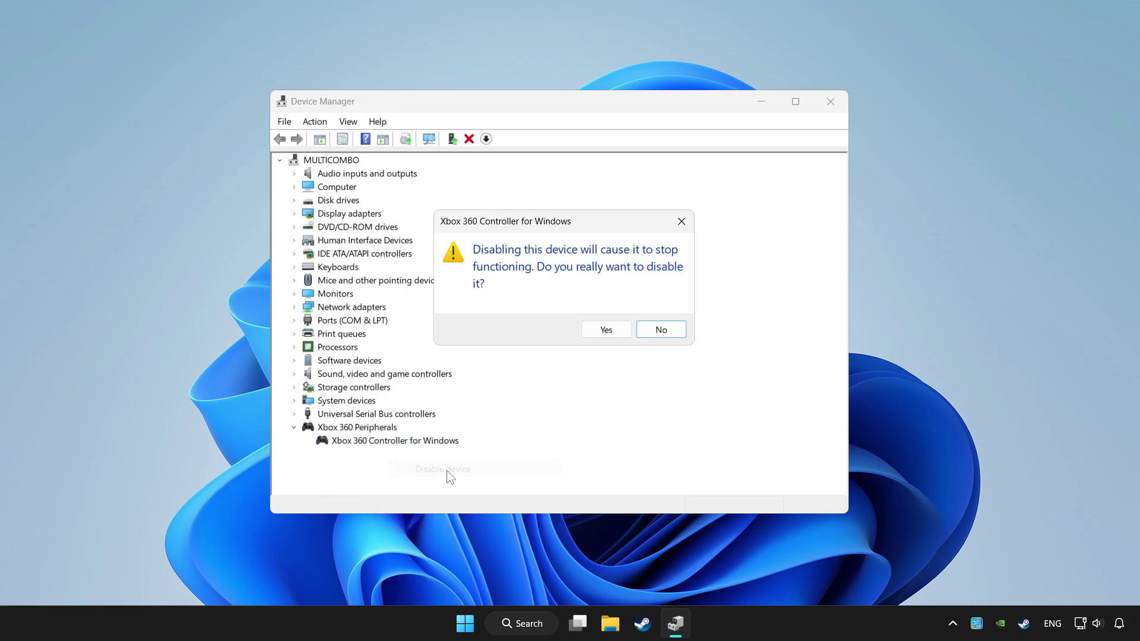
{"action": "left_click", "coordinate": [609, 327]}
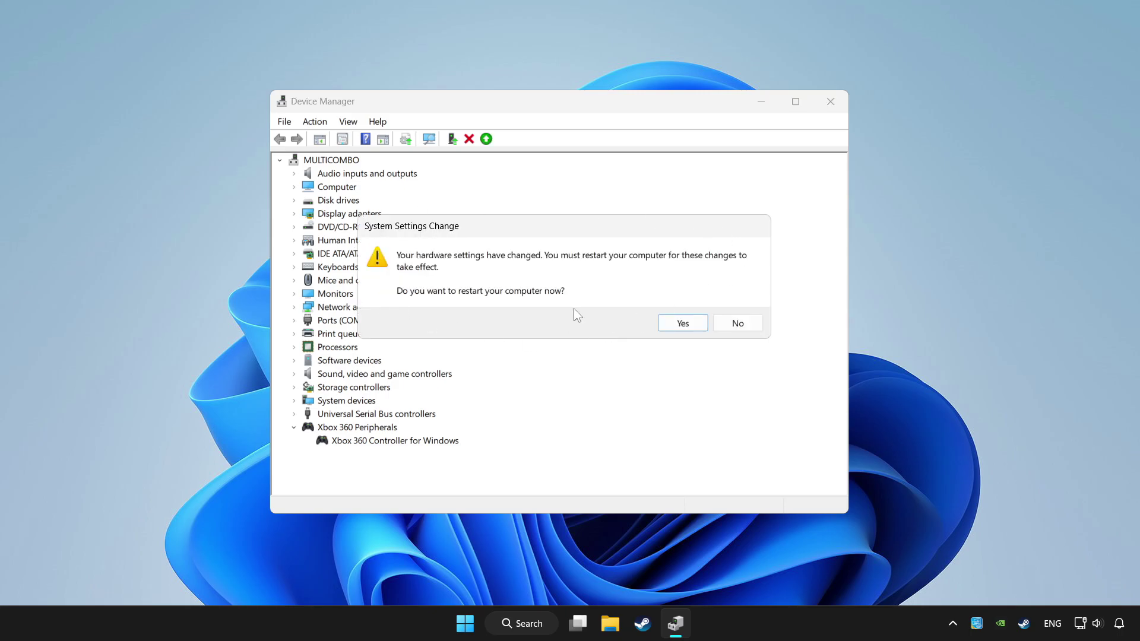
{"action": "left_click", "coordinate": [694, 326]}
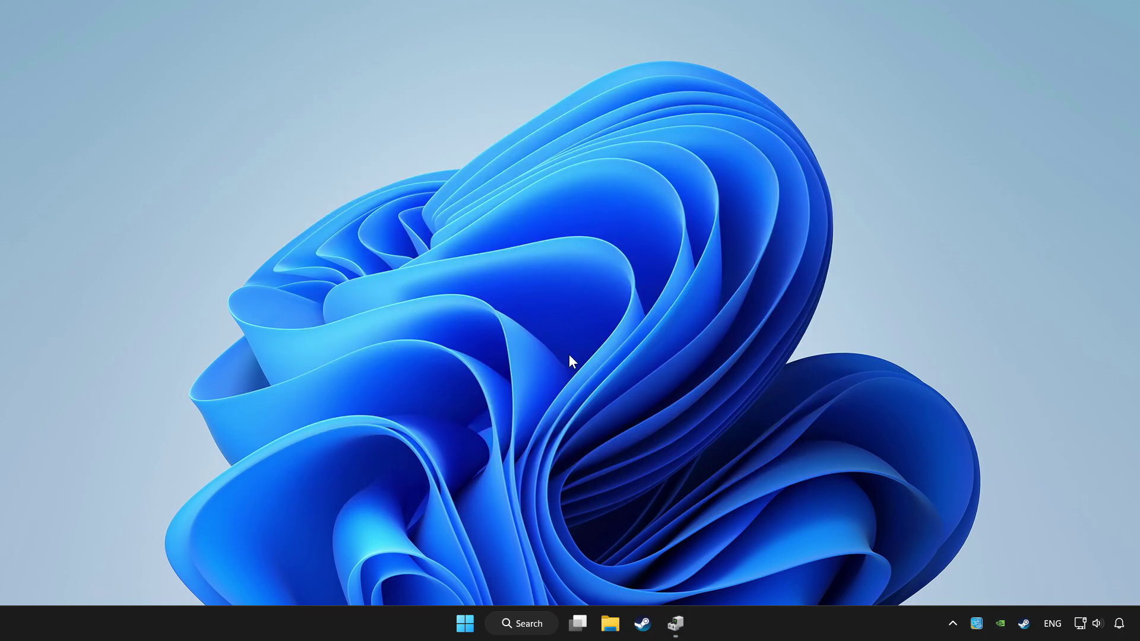
Step: Re-enable the Xbox 360 Controller for Windows in Device Manager
{"action": "left_click", "coordinate": [679, 624]}
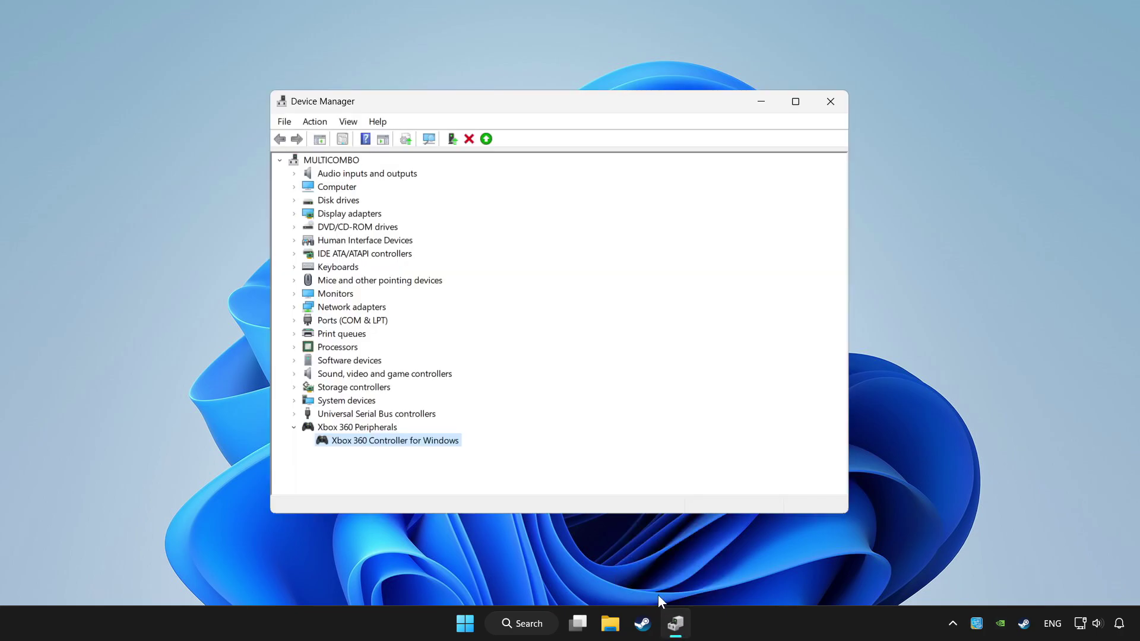
{"action": "right_click", "coordinate": [383, 447]}
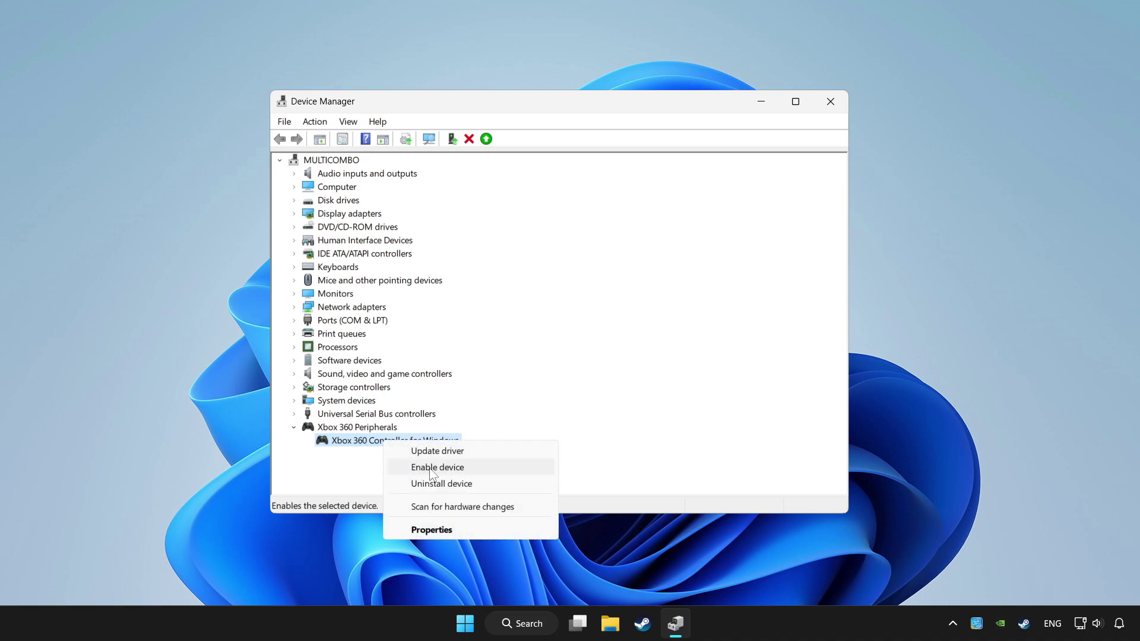
{"action": "left_click", "coordinate": [471, 466]}
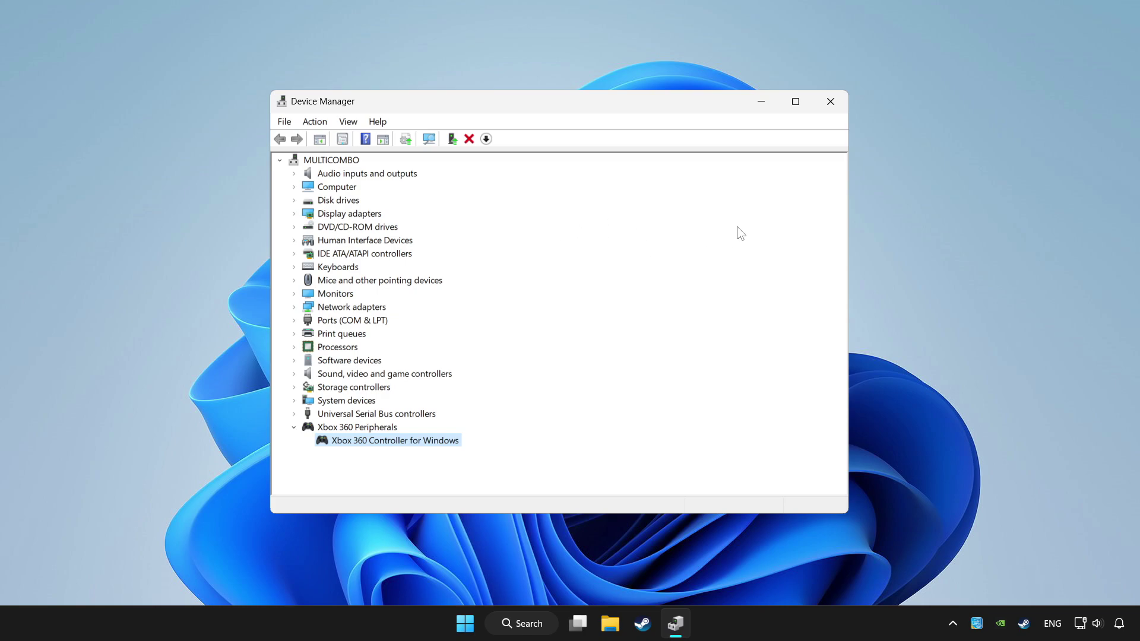
Step: Close Device Manager and search Windows for 'controller'
{"action": "left_click", "coordinate": [831, 102]}
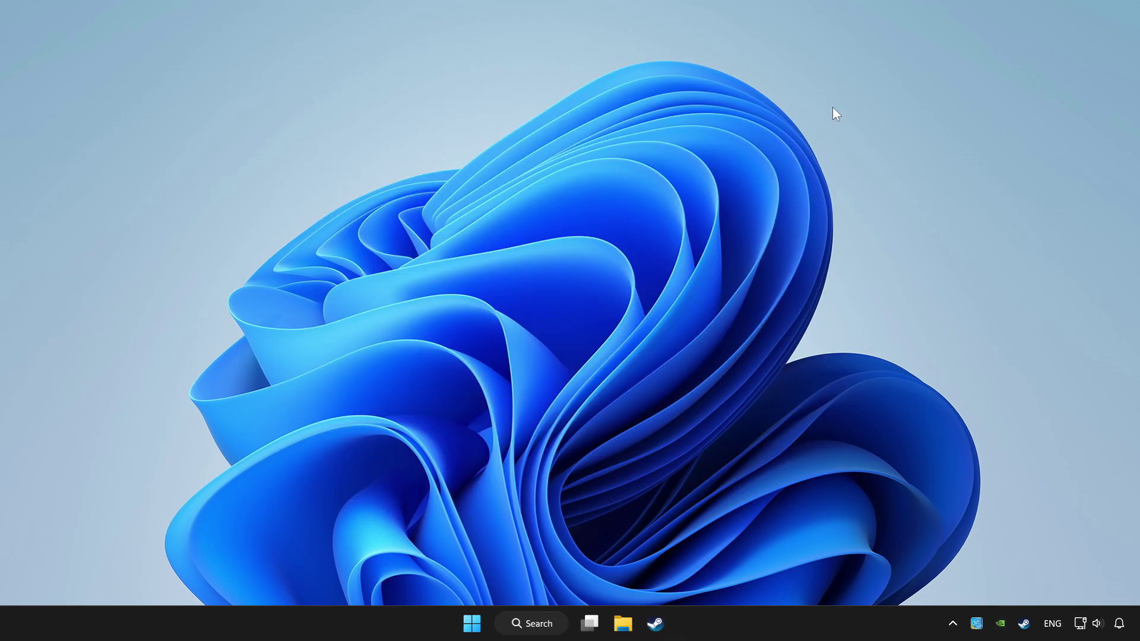
{"action": "left_click", "coordinate": [555, 626]}
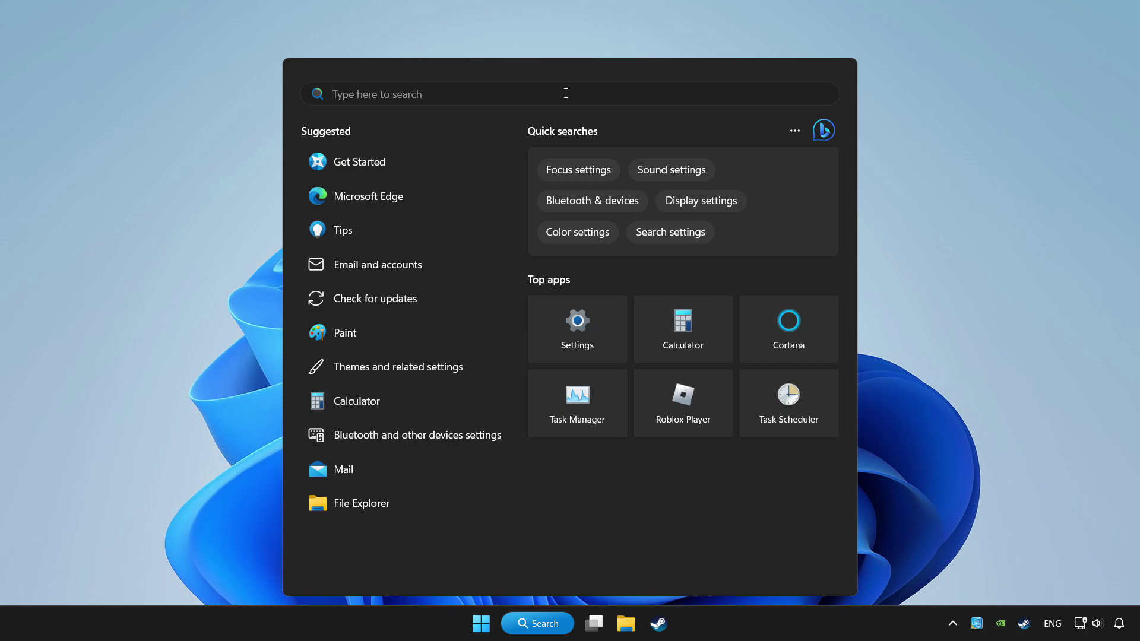
{"action": "type", "text": "controll"}
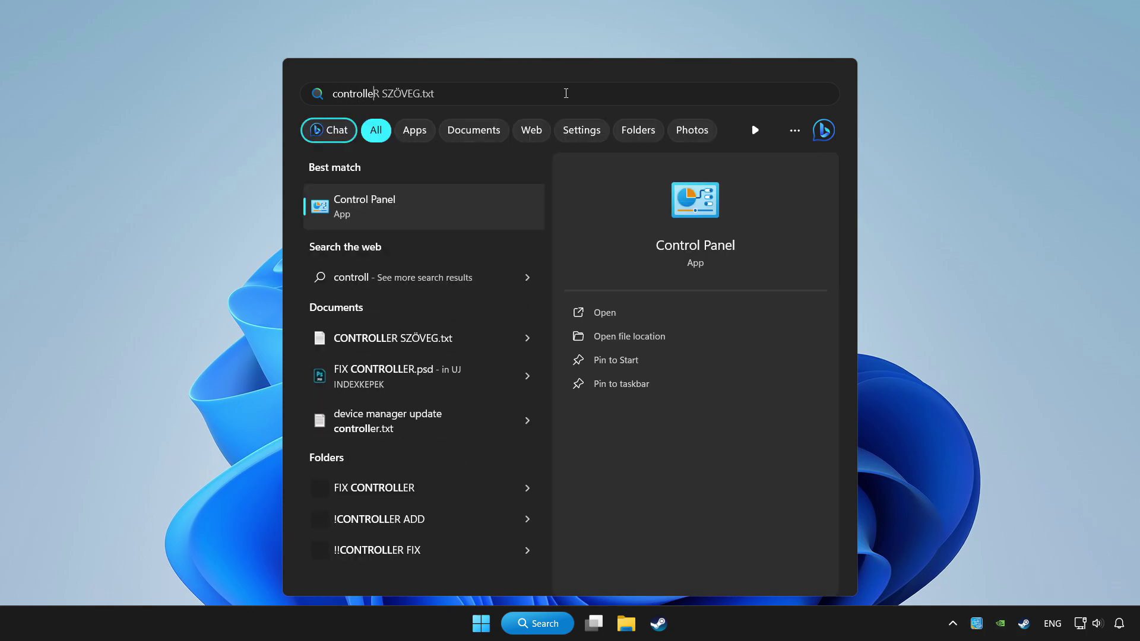
{"action": "type", "text": "er"}
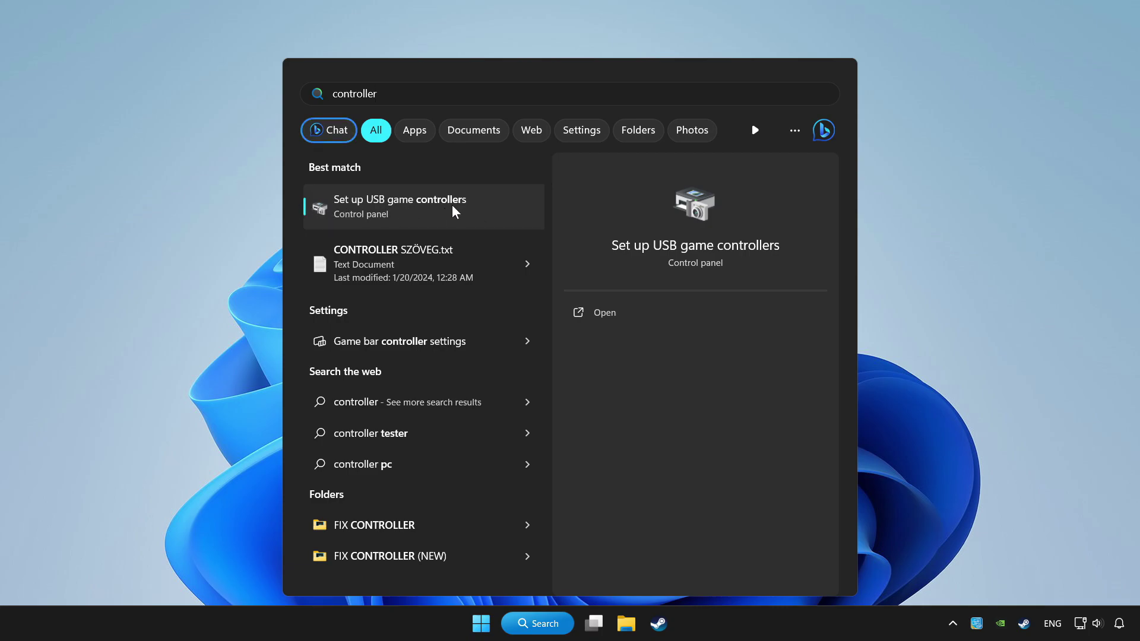
Step: Reset the Xbox 360 controller's calibration to default in Game Controllers properties
{"action": "left_click", "coordinate": [476, 221]}
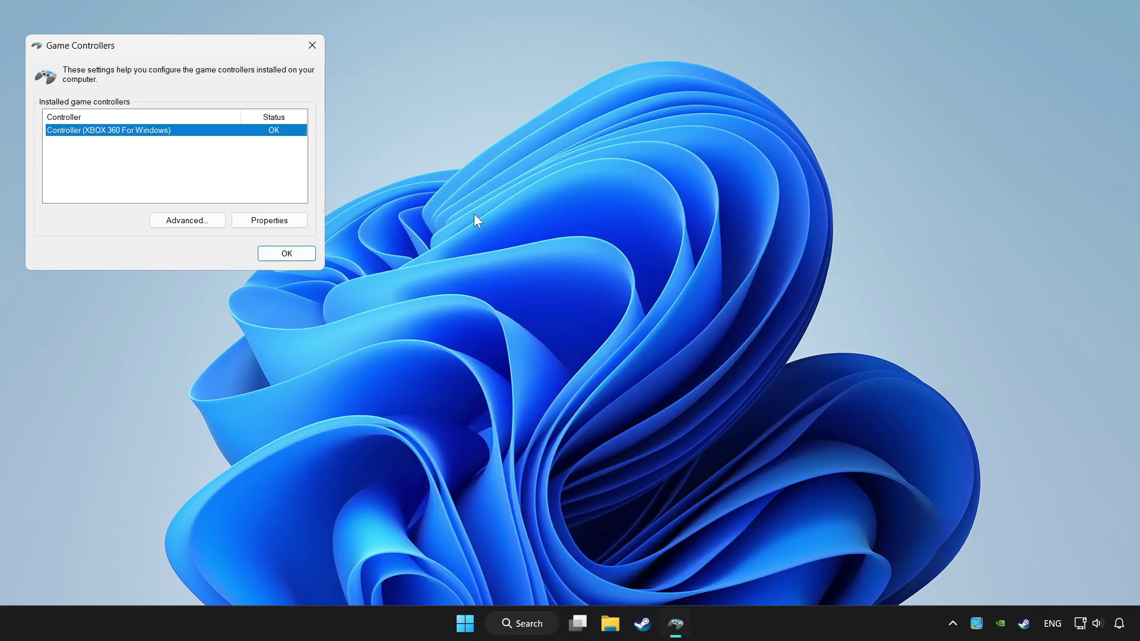
{"action": "mouse_move", "coordinate": [225, 55]}
{"action": "left_mouse_down"}
{"action": "mouse_move", "coordinate": [626, 233]}
{"action": "mouse_move", "coordinate": [609, 204]}
{"action": "left_mouse_up"}
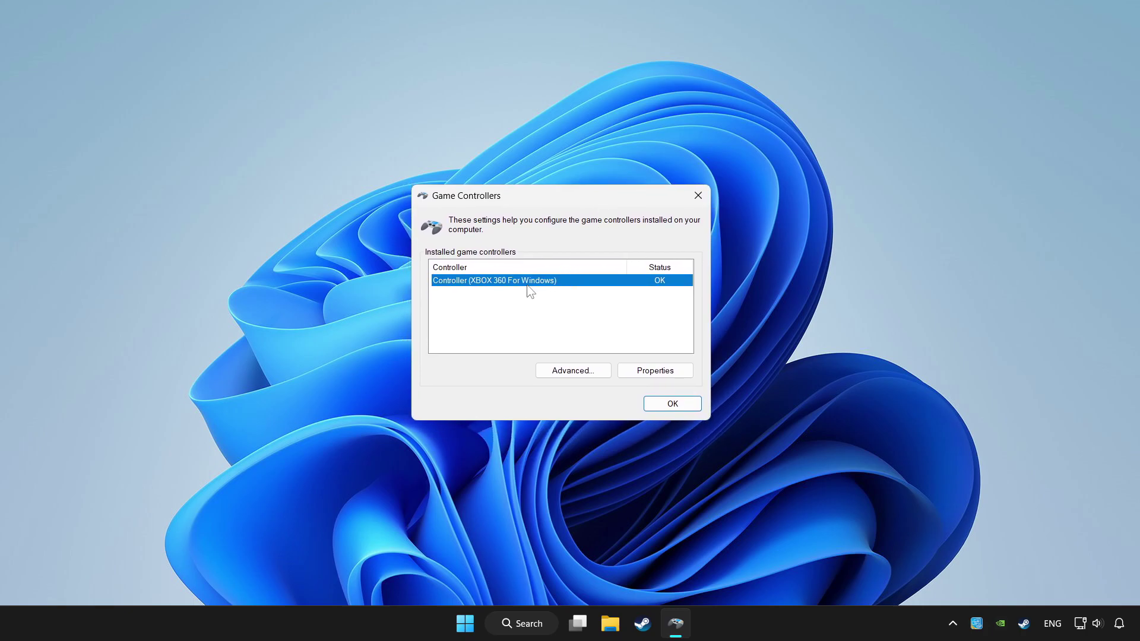
{"action": "left_click", "coordinate": [658, 379]}
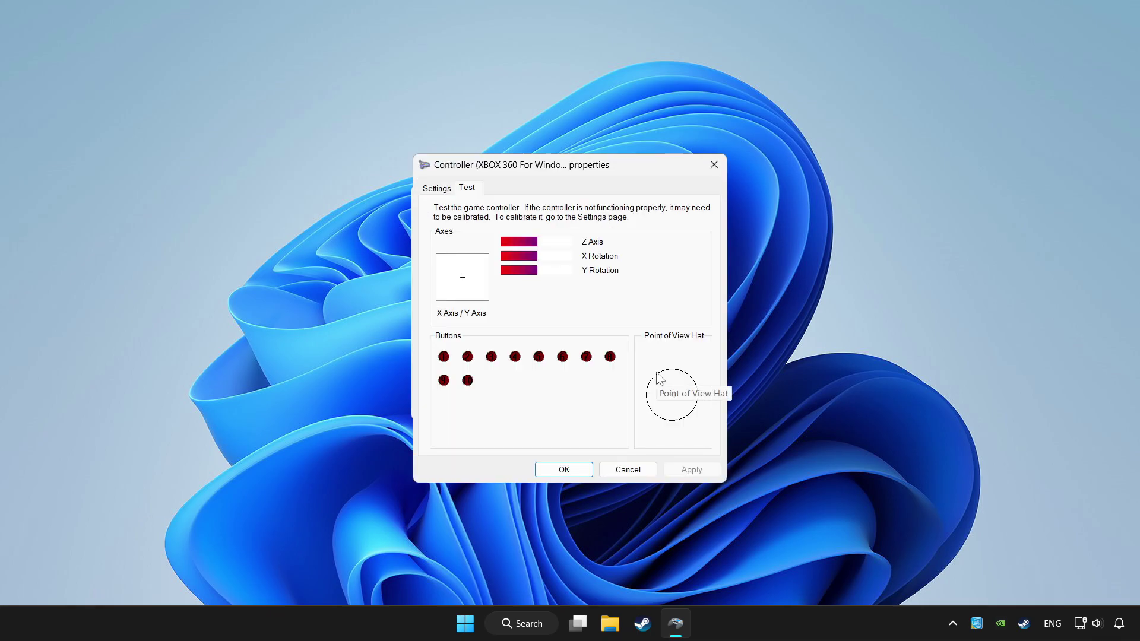
{"action": "left_click", "coordinate": [437, 189]}
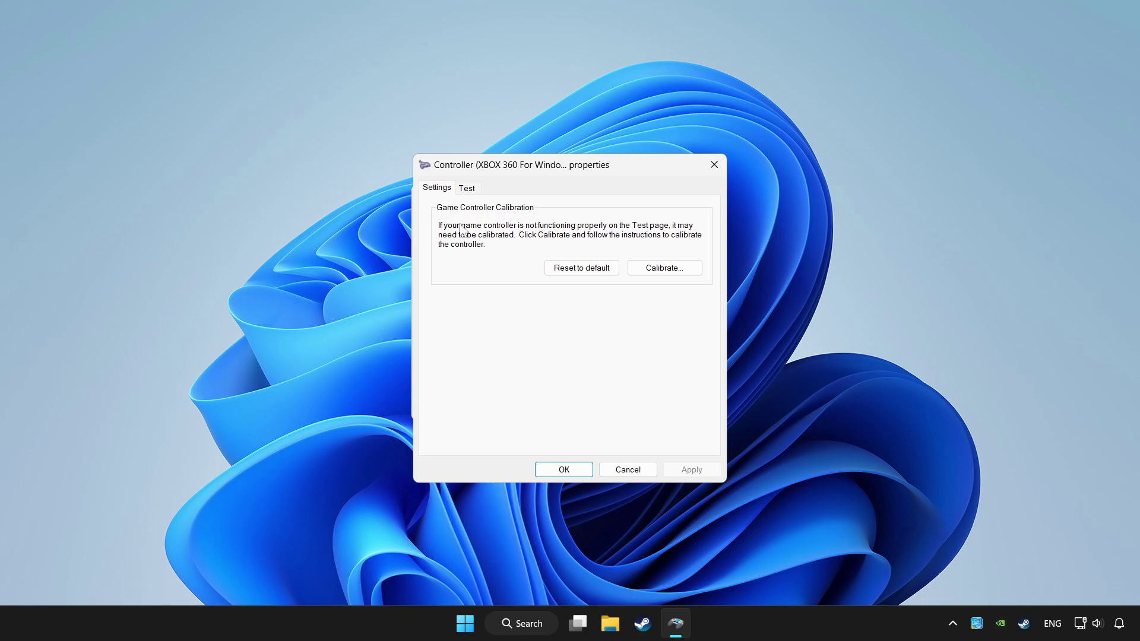
{"action": "left_click", "coordinate": [581, 268]}
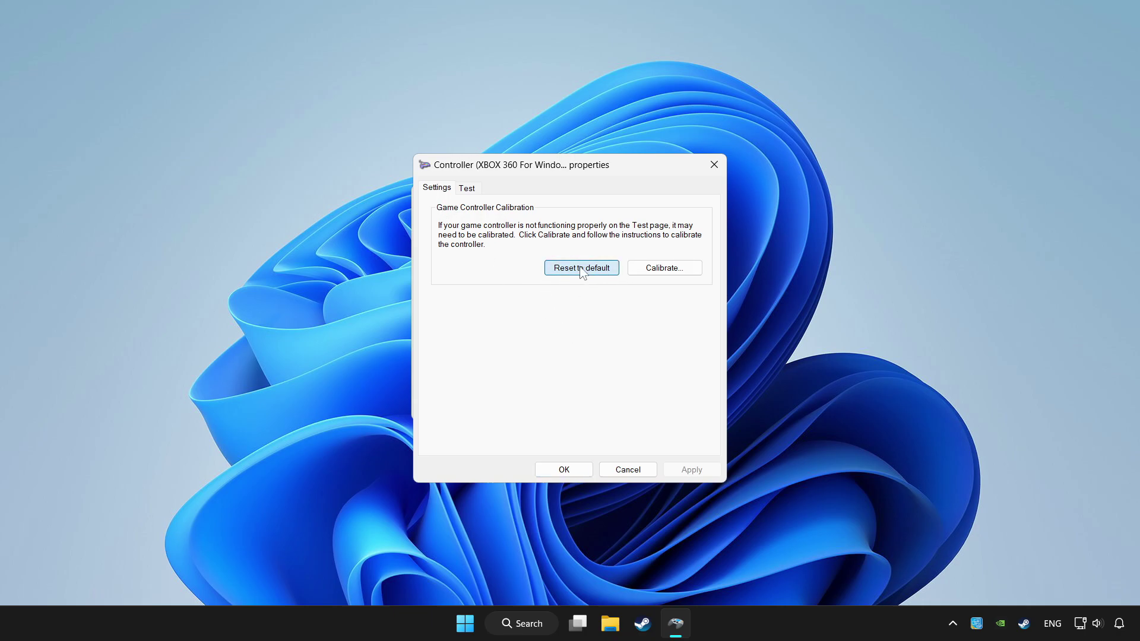
Step: Run the calibration wizard through the centre point, X/Y and rotation axes
{"action": "left_click", "coordinate": [659, 269]}
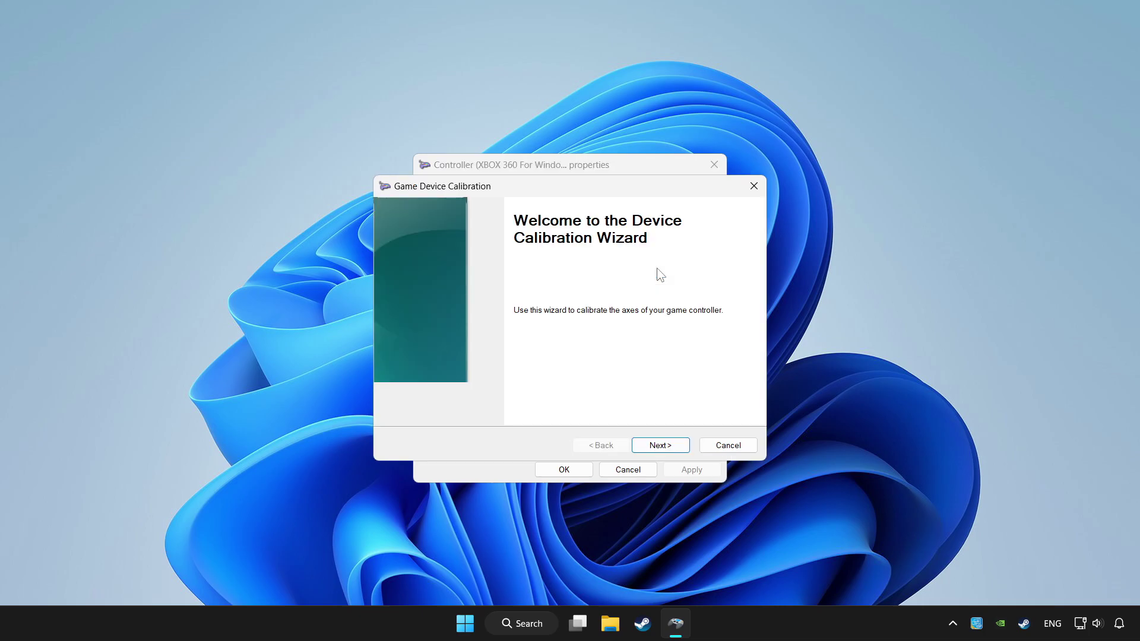
{"action": "left_click", "coordinate": [676, 446]}
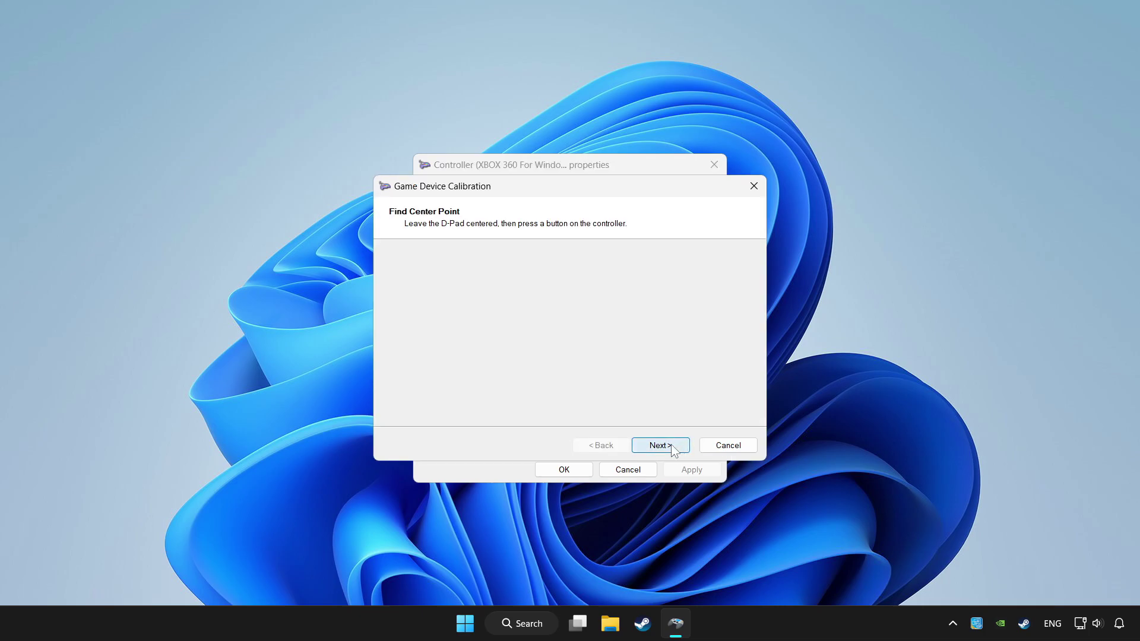
{"action": "left_click", "coordinate": [674, 447]}
{"action": "left_click", "coordinate": [661, 445]}
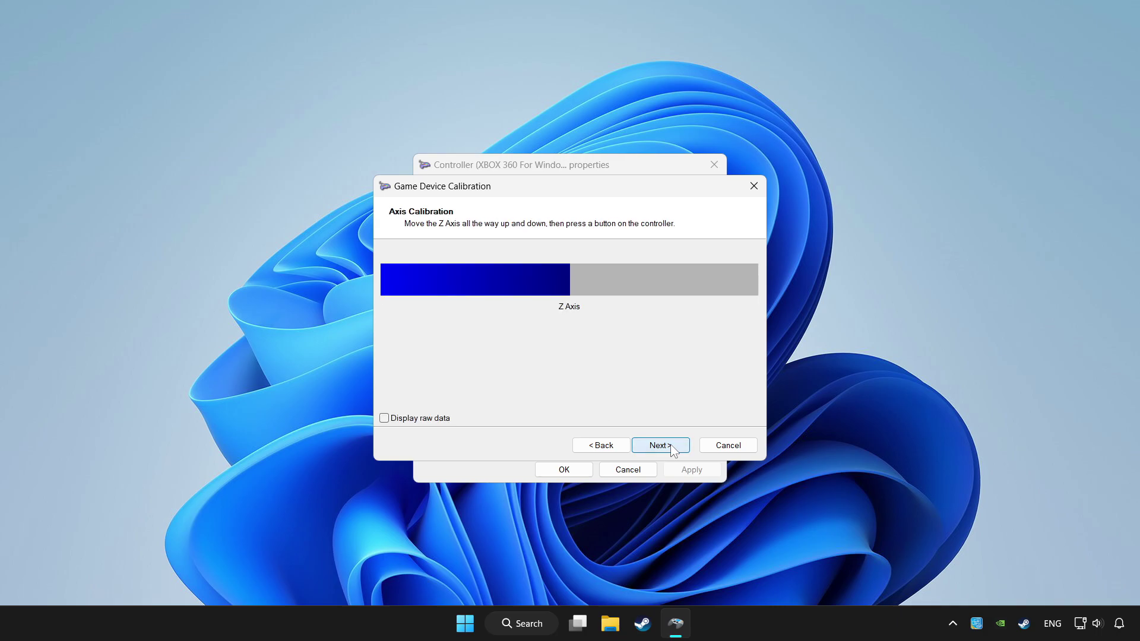
{"action": "left_click", "coordinate": [661, 446]}
{"action": "left_click", "coordinate": [660, 446]}
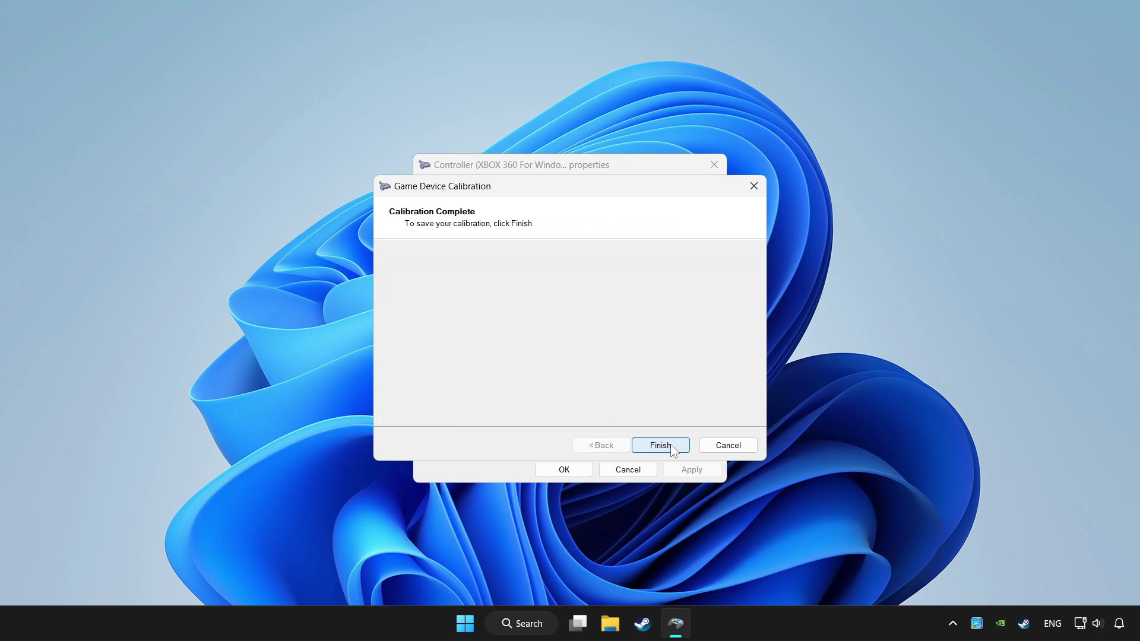
{"action": "left_click", "coordinate": [660, 445]}
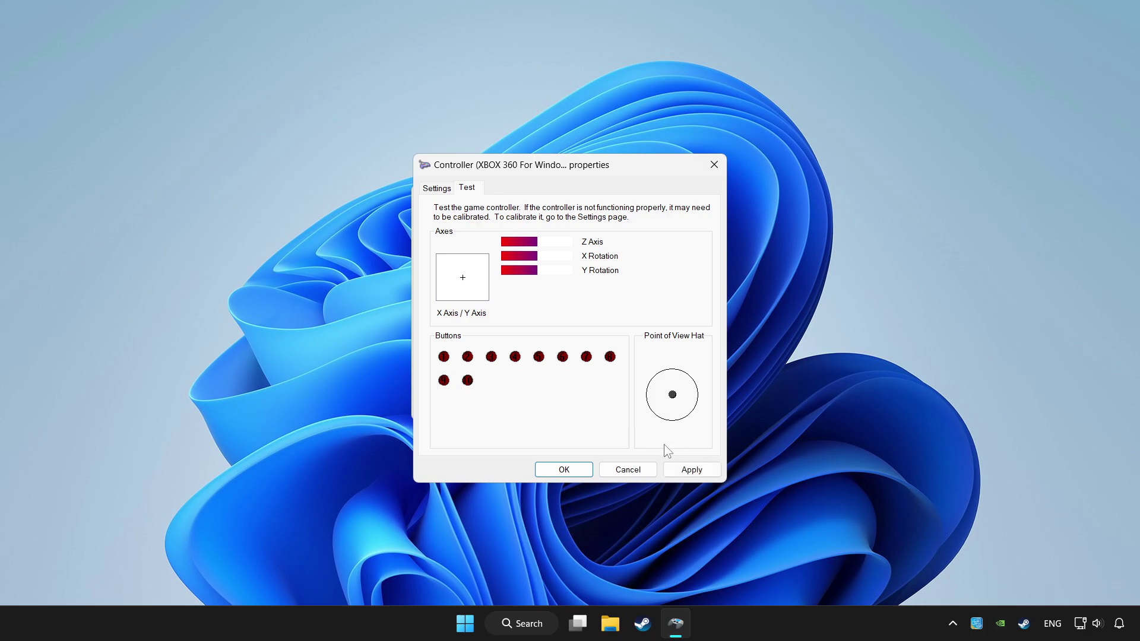
Step: Apply the new calibration and close the controller properties and Game Controllers windows
{"action": "left_click", "coordinate": [689, 470]}
{"action": "left_click", "coordinate": [560, 472]}
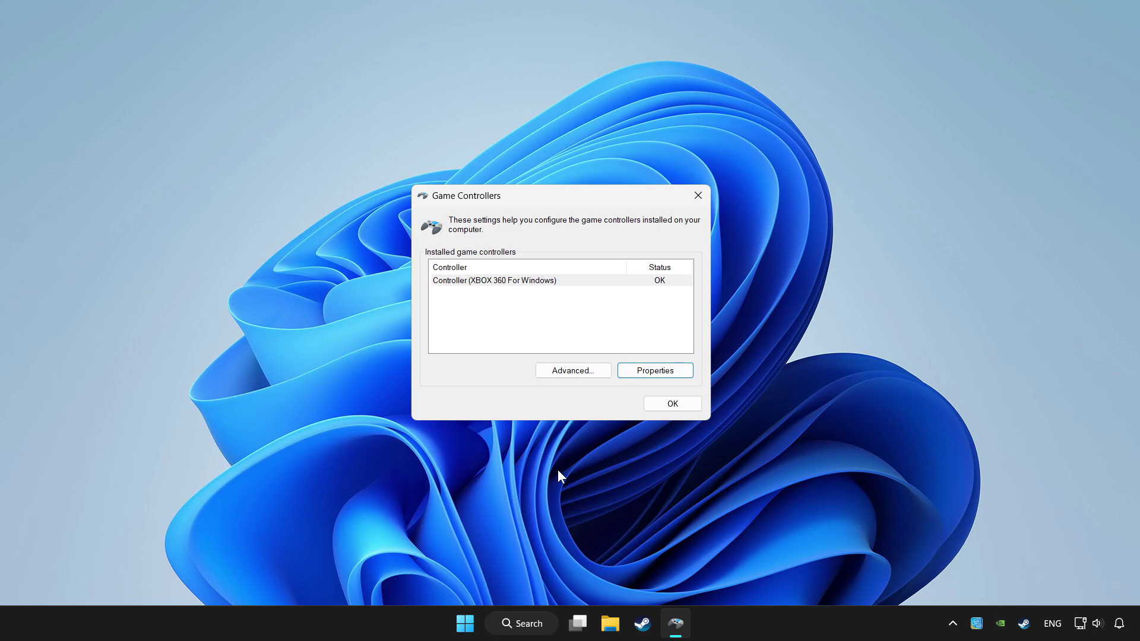
{"action": "left_click", "coordinate": [671, 404]}
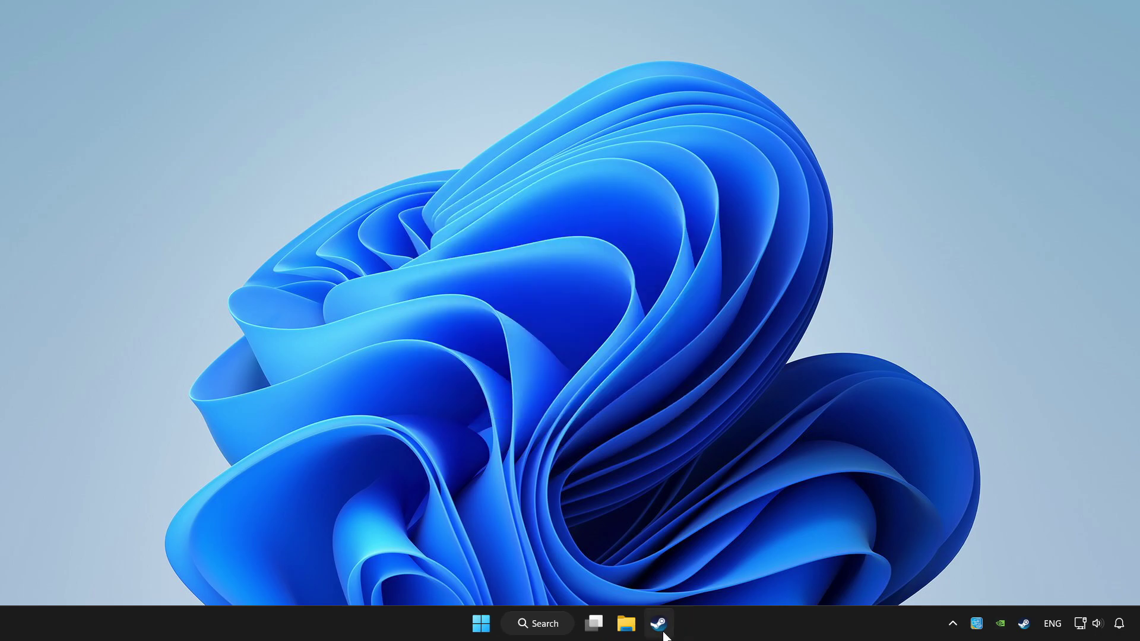
Step: Launch Steam, check the Add a Game options, and open YOUR PROBLEMATIC GAME in Library
{"action": "left_click", "coordinate": [660, 625]}
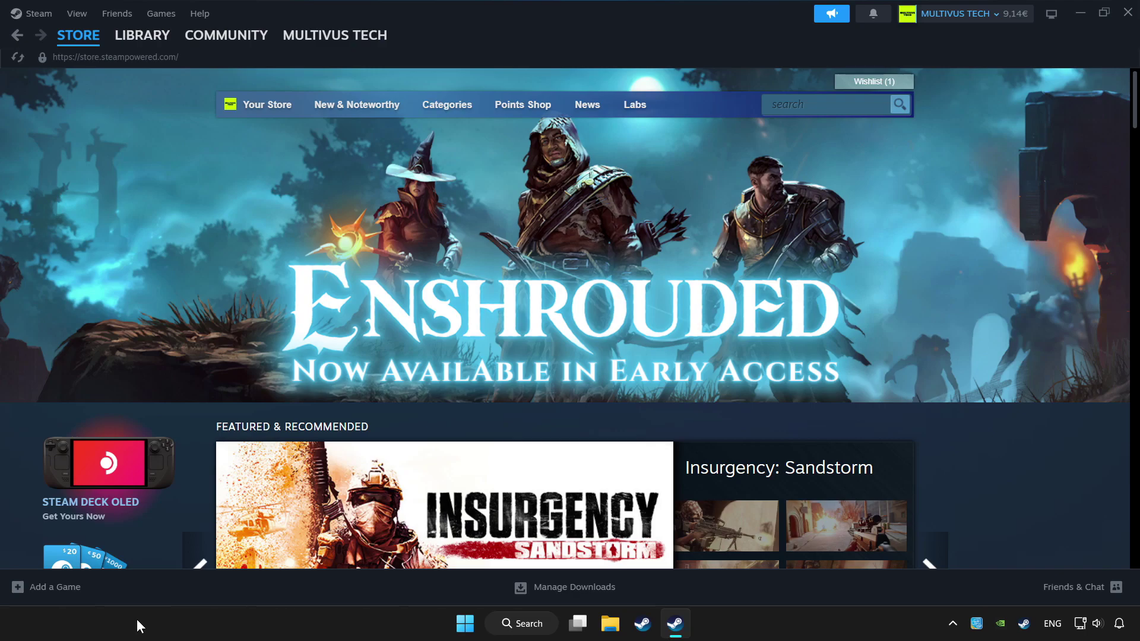
{"action": "left_click", "coordinate": [51, 593]}
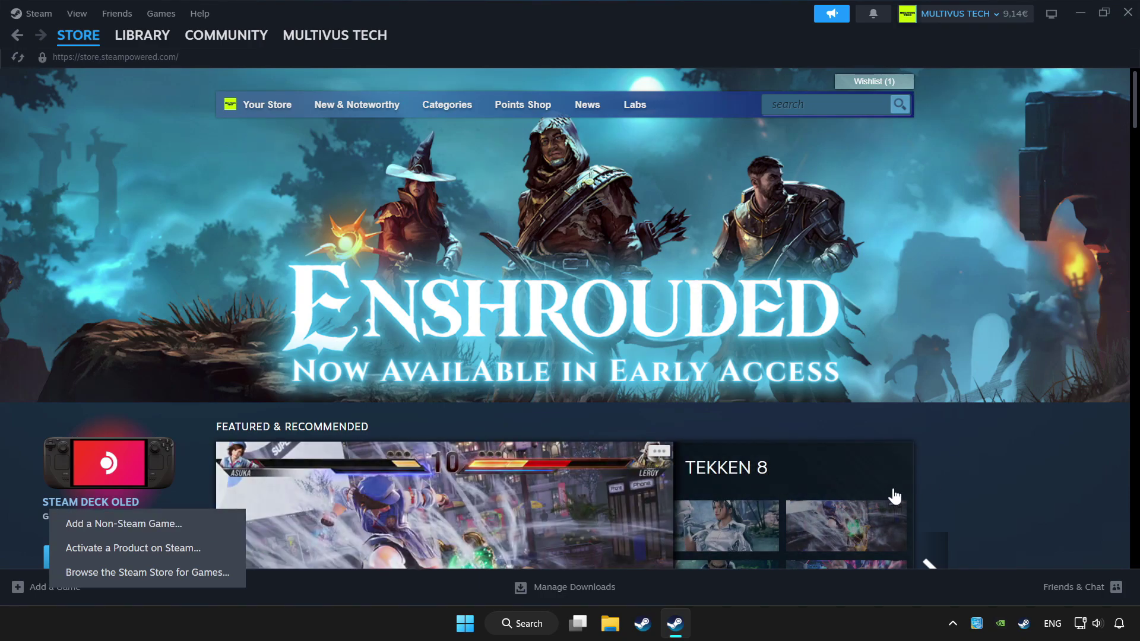
{"action": "left_click", "coordinate": [987, 464]}
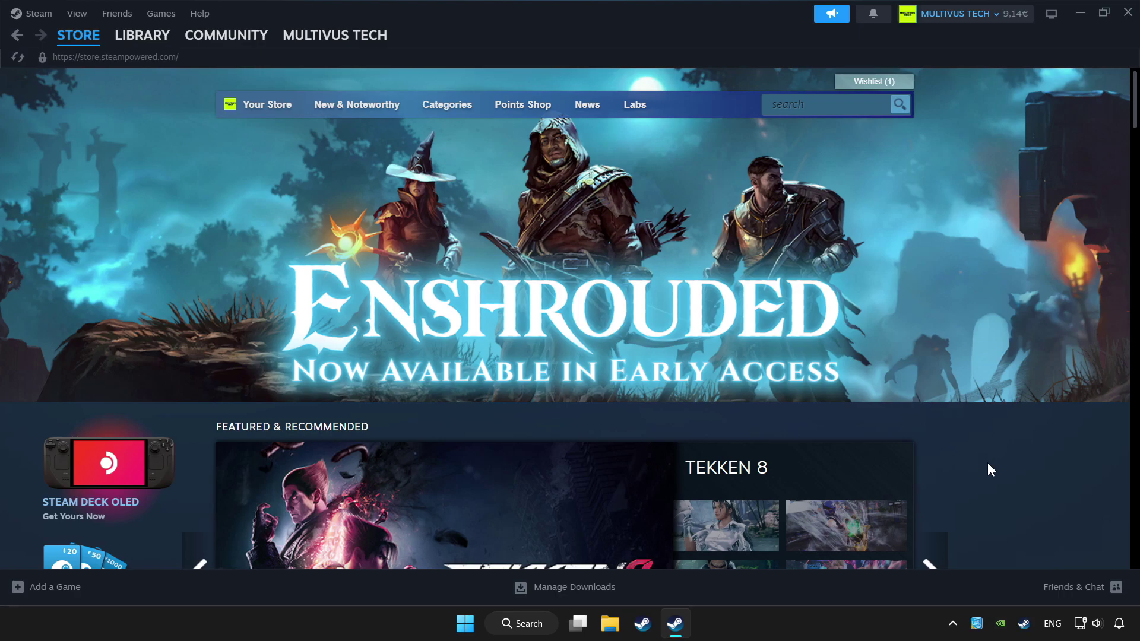
{"action": "left_click", "coordinate": [143, 46]}
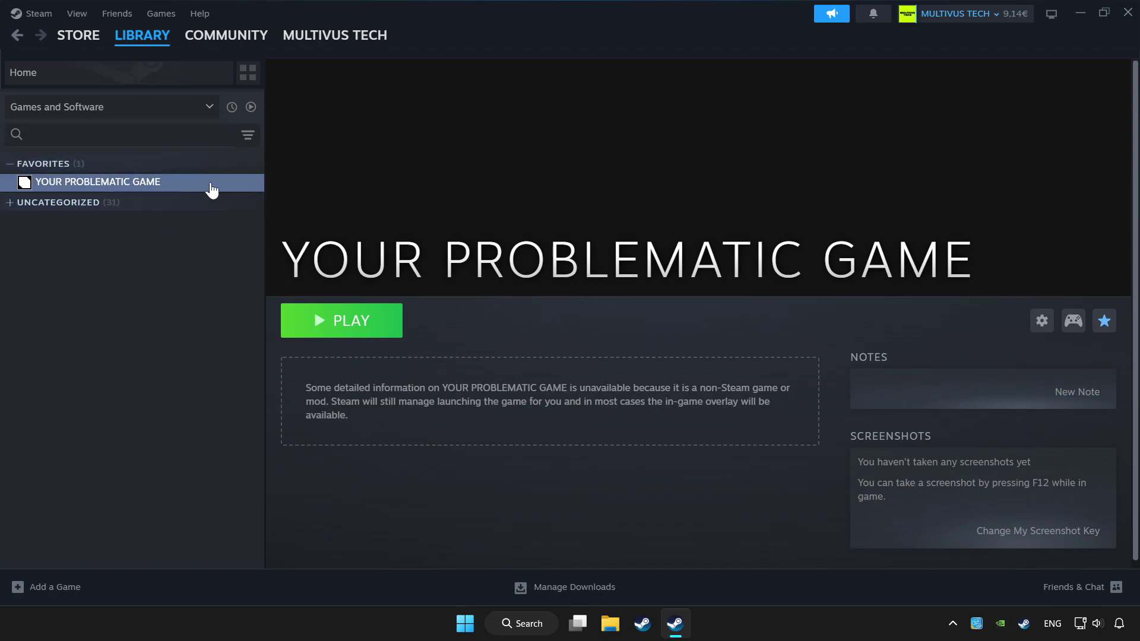
Step: Turn on Steam Input for YOUR PROBLEMATIC GAME and apply the Gamepad template layout
{"action": "left_click", "coordinate": [1076, 332]}
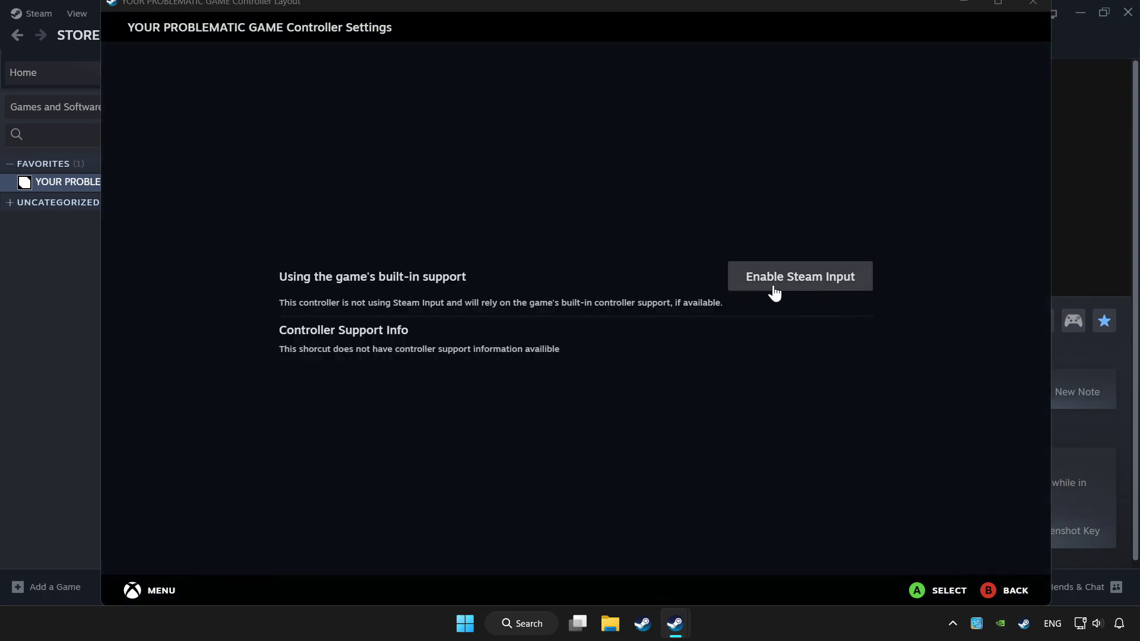
{"action": "left_click", "coordinate": [824, 292]}
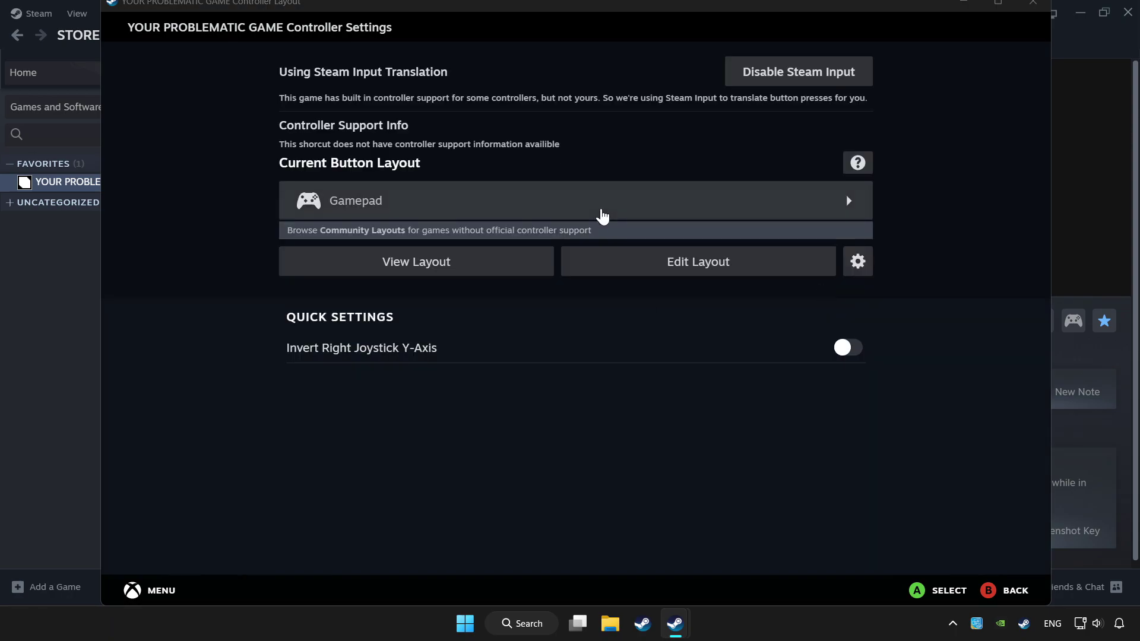
{"action": "left_click", "coordinate": [602, 210]}
{"action": "left_click", "coordinate": [531, 62]}
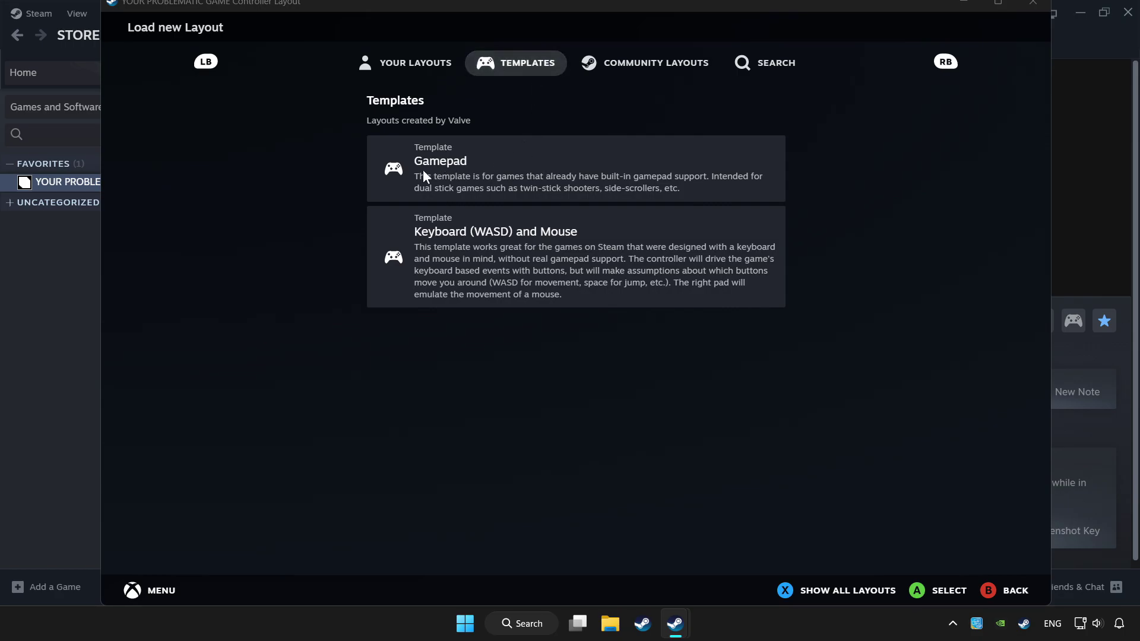
{"action": "left_click", "coordinate": [493, 175]}
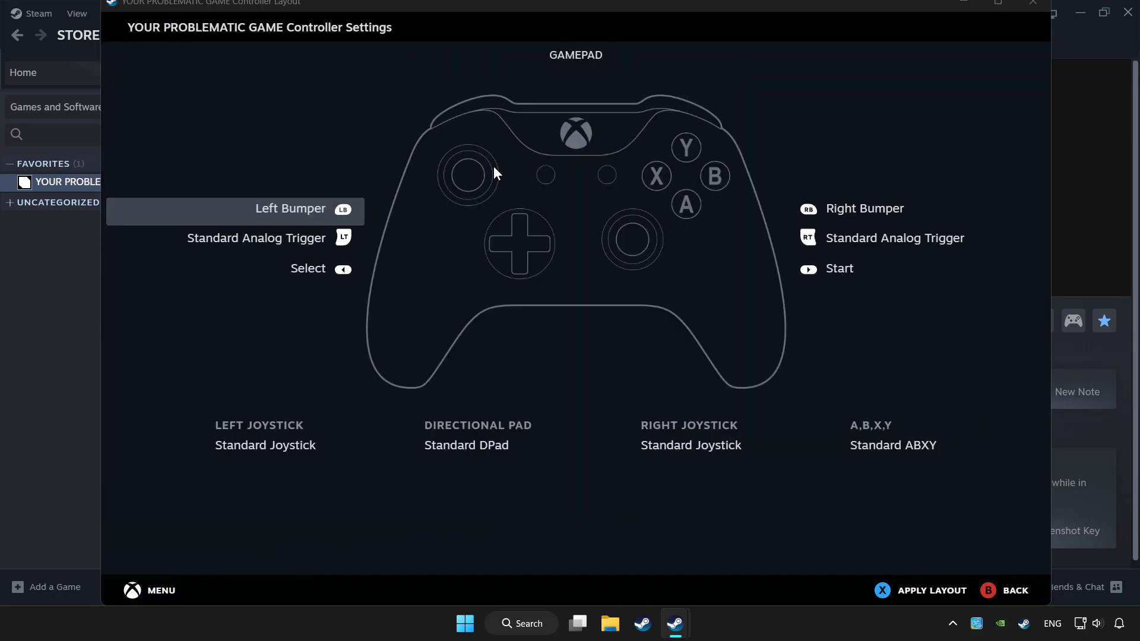
{"action": "left_click", "coordinate": [932, 591]}
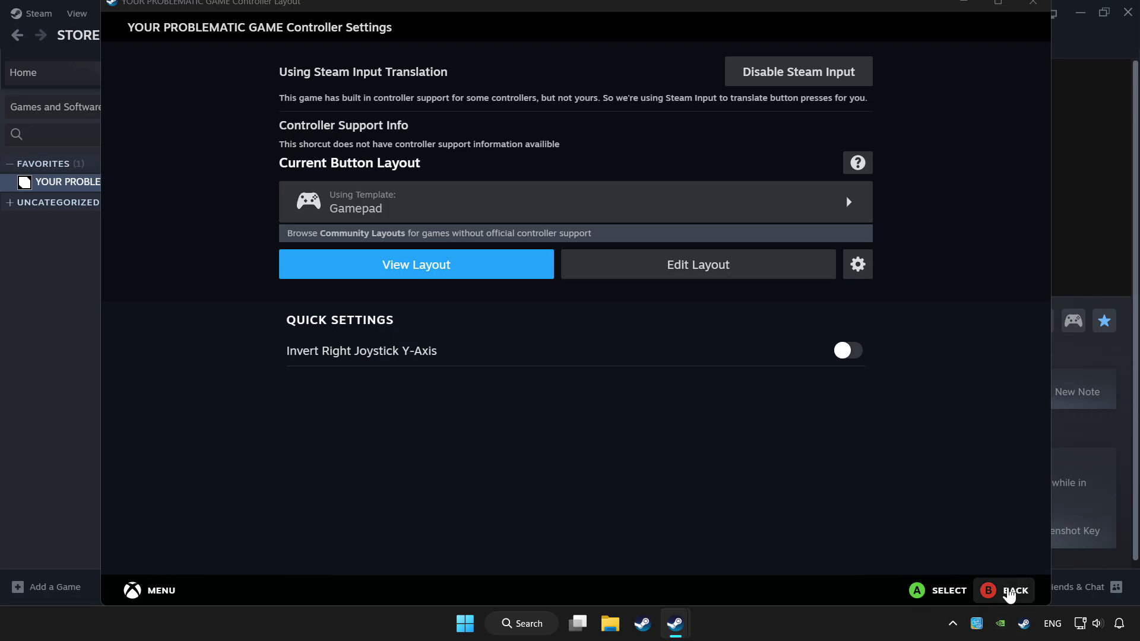
{"action": "left_click", "coordinate": [1009, 591]}
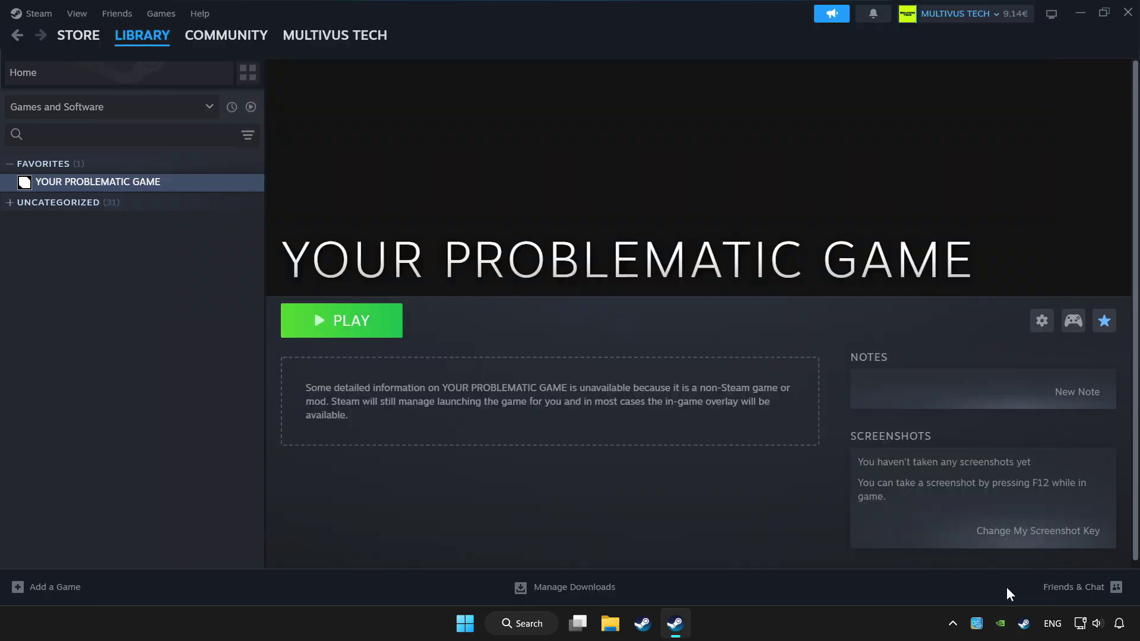